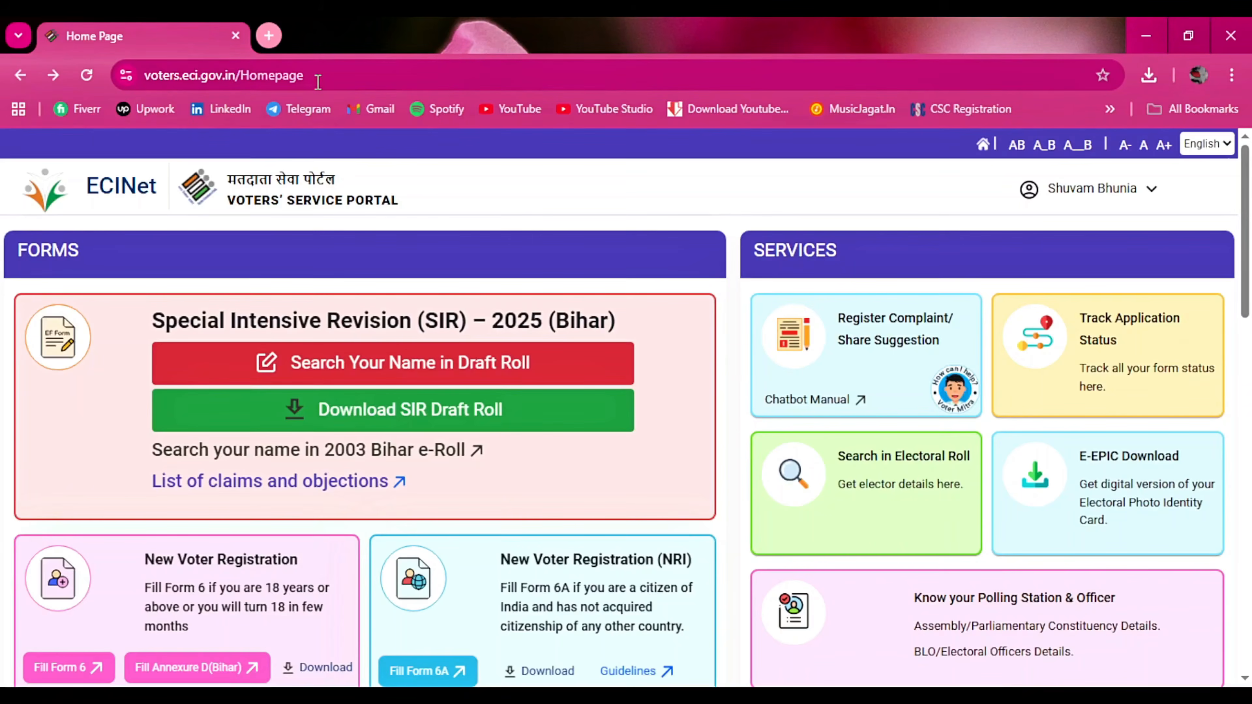
Step: Open Form 8 for correction of entries from the Voters' Service Portal homepage
scroll(667, 240, down, 5)
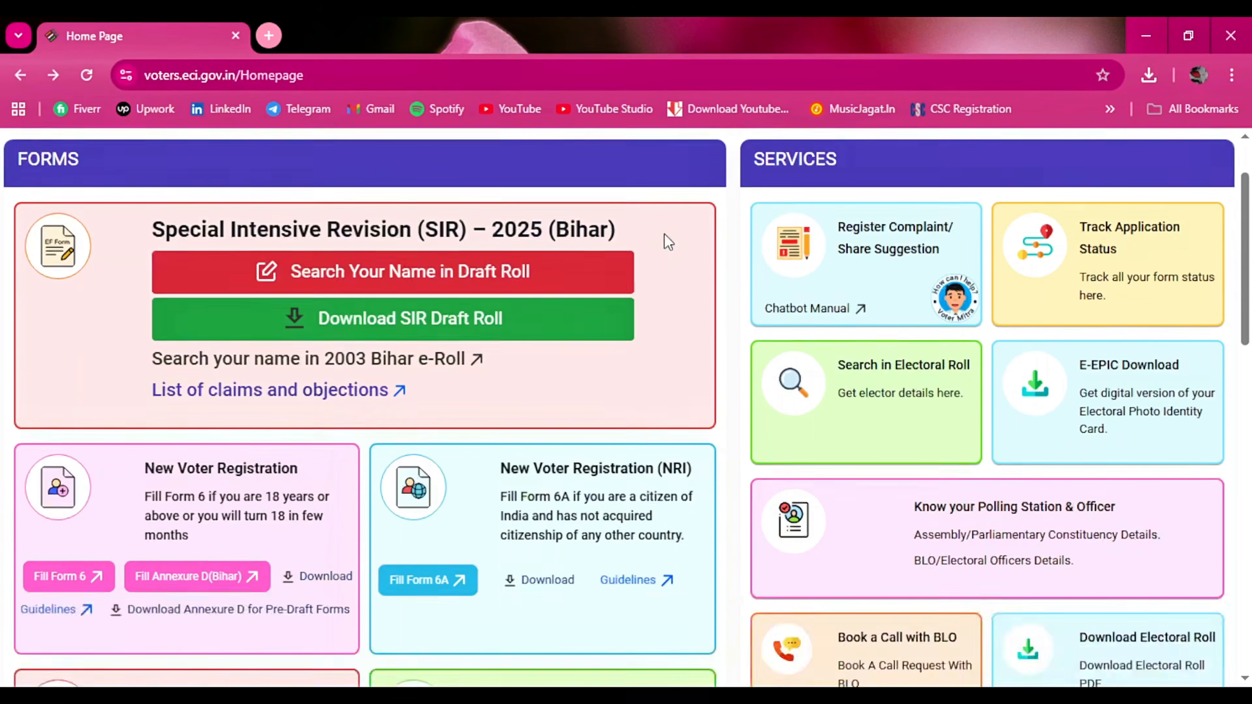
scroll(664, 234, up, 3)
scroll(664, 234, down, 5)
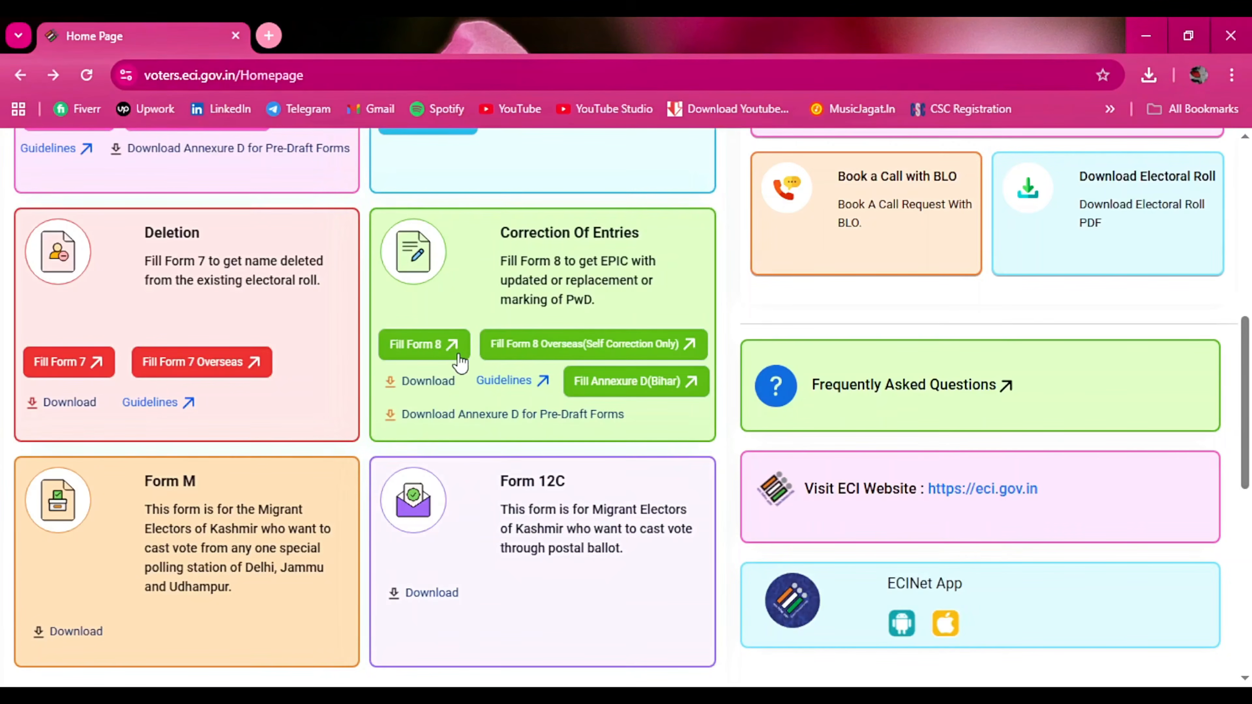
click(441, 345)
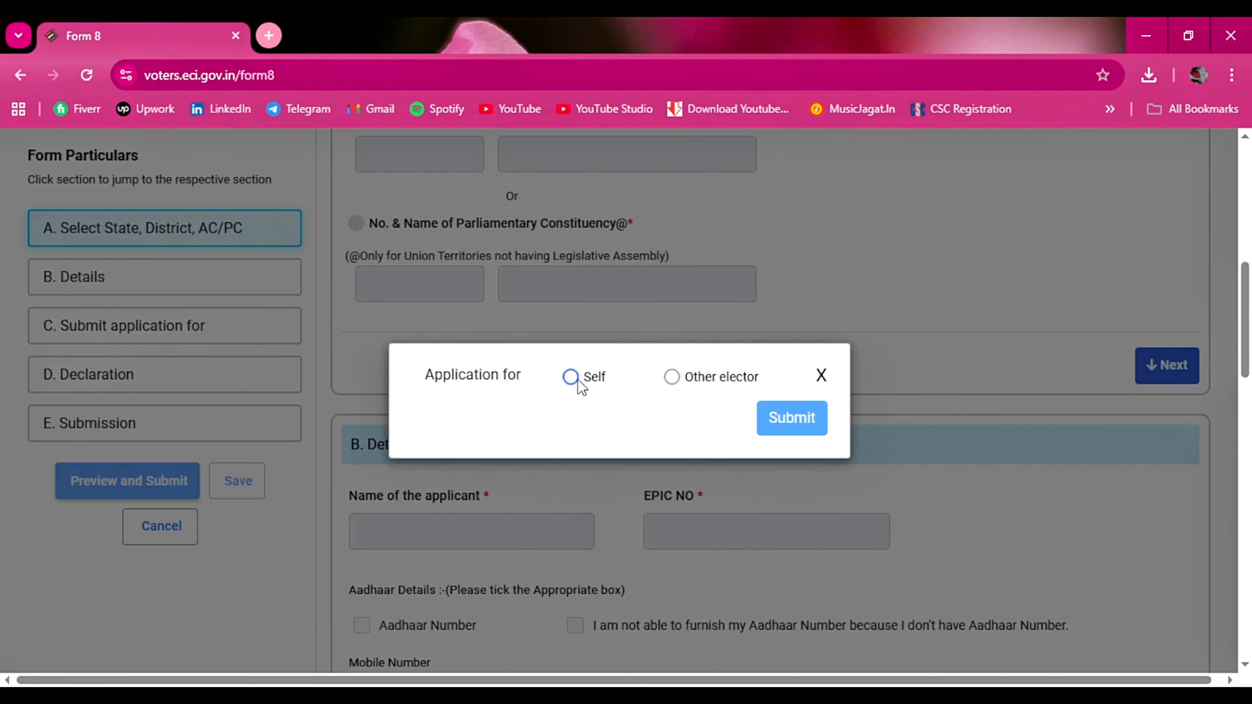
Step: Set the Form 8 application to Self, submit the EPIC number and confirm the listed elector record
click(674, 380)
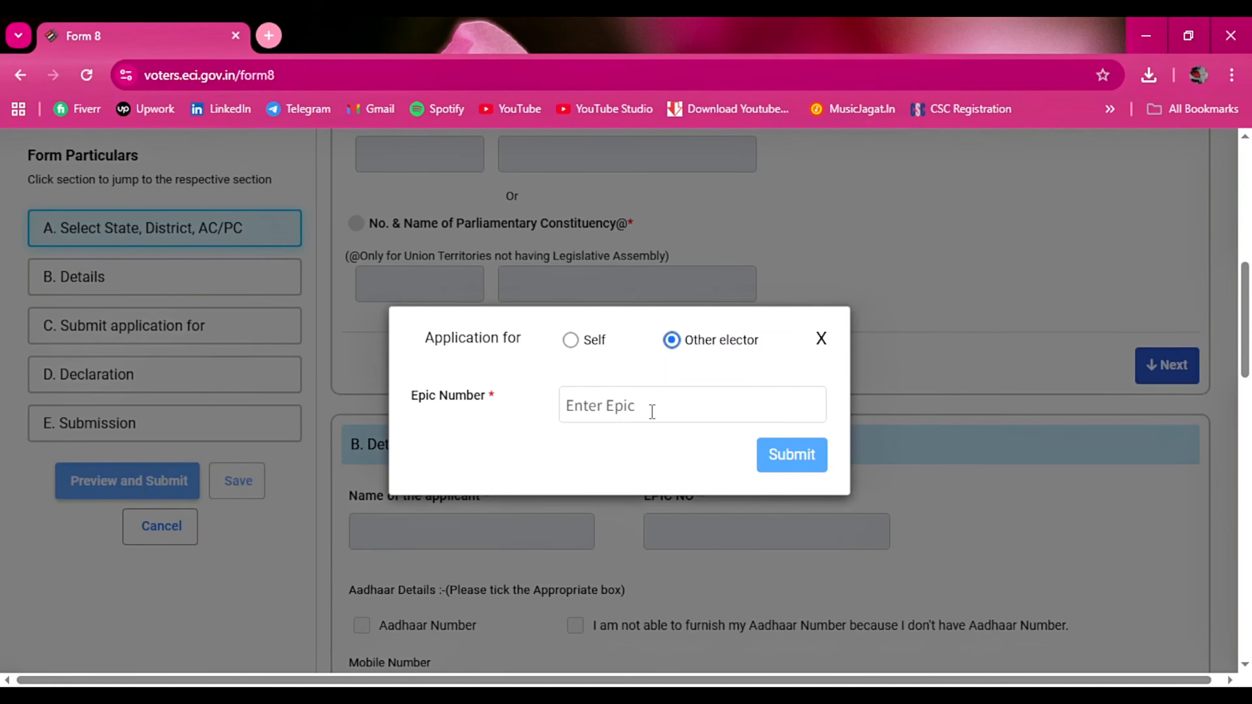
click(570, 340)
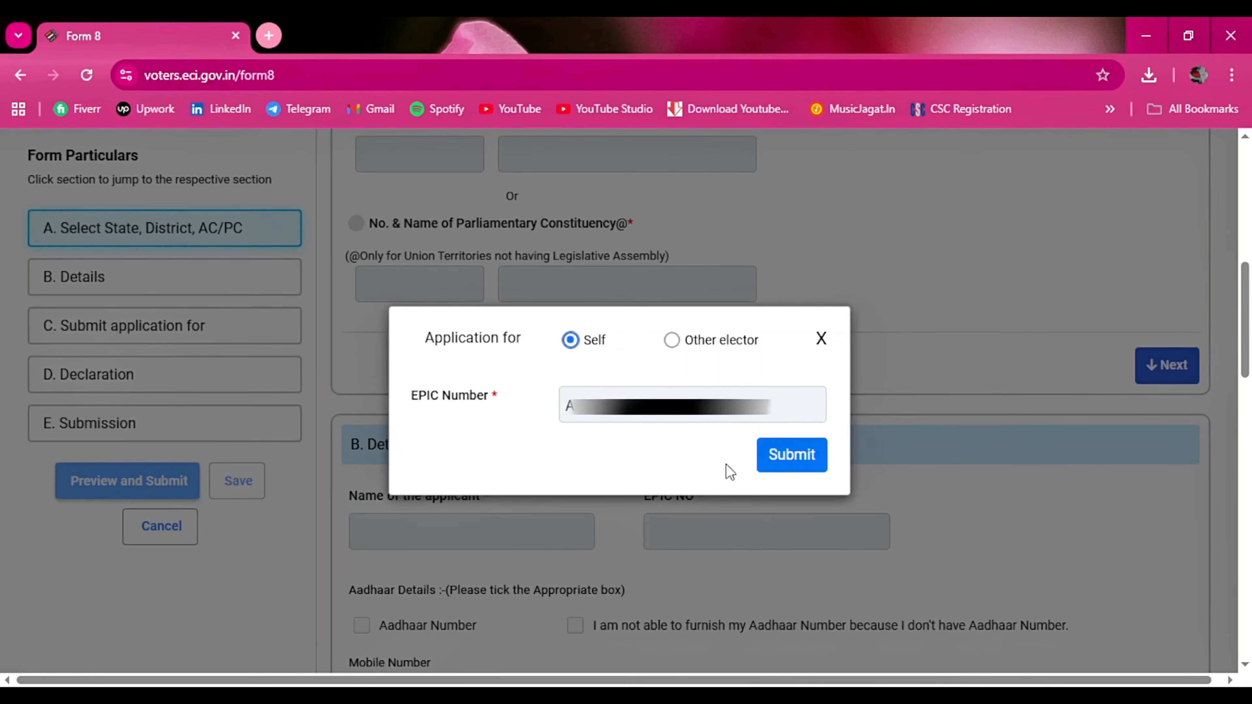
click(772, 465)
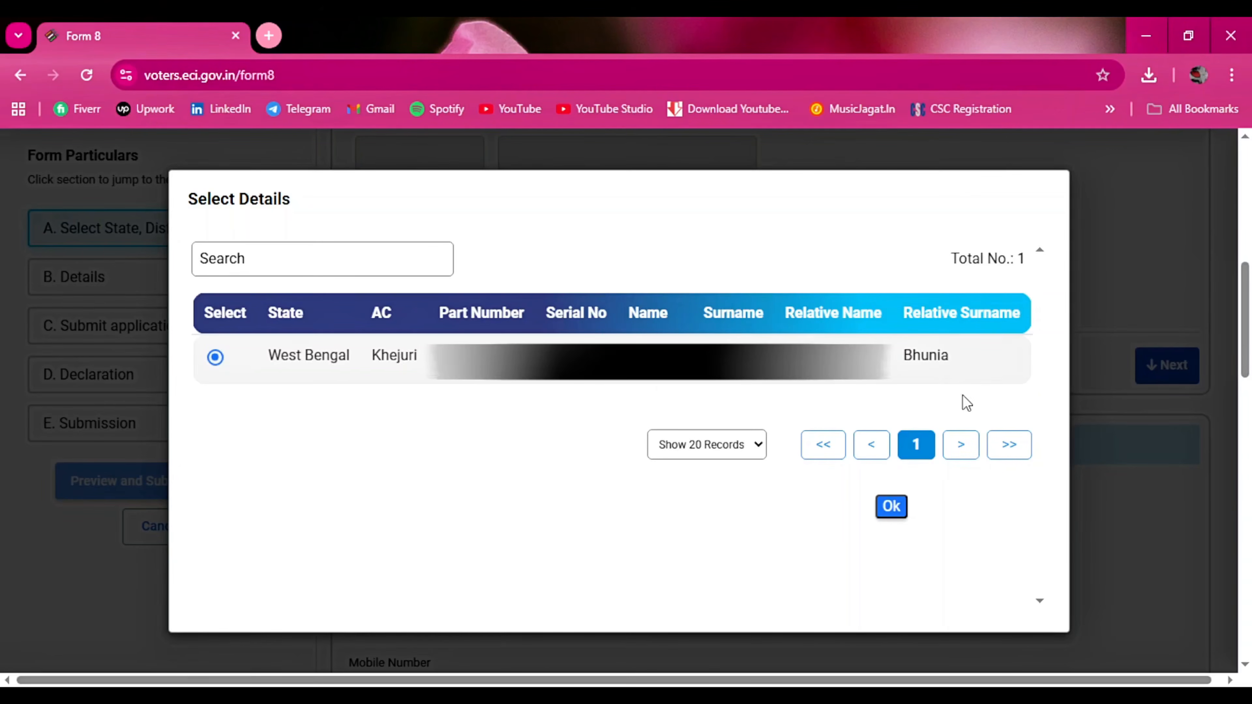
click(890, 506)
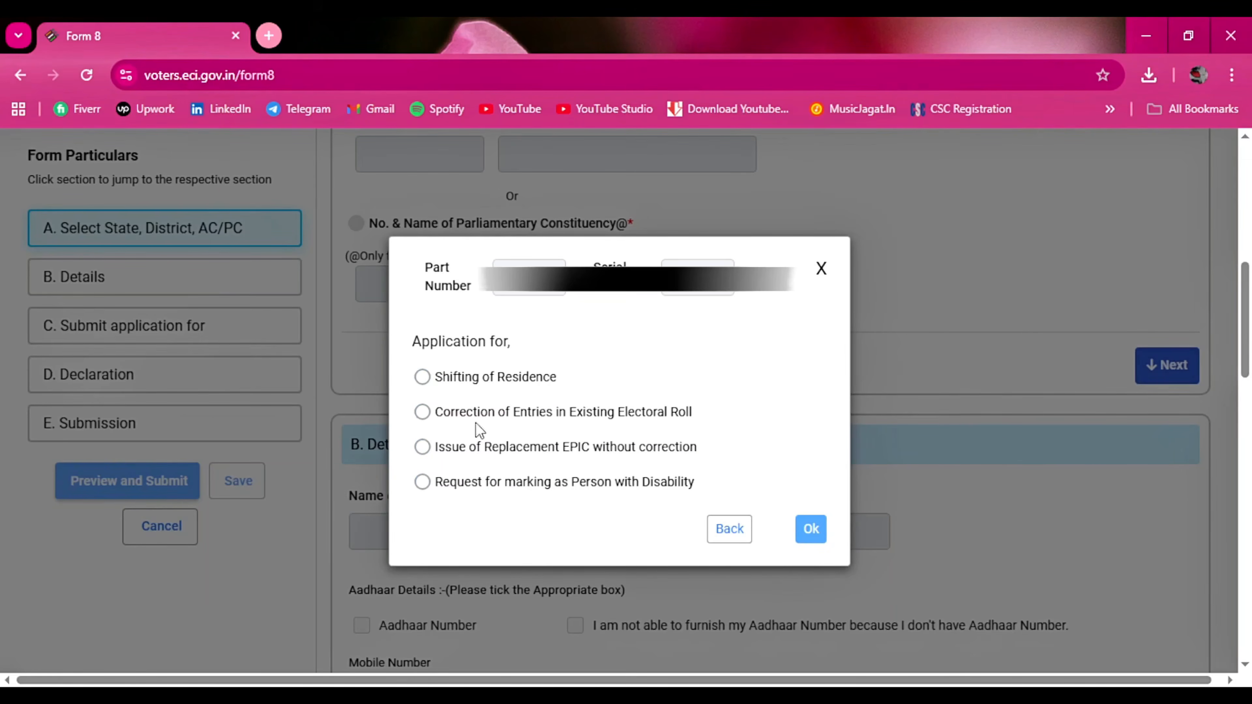
Step: Choose Correction of Entries in Existing Electoral Roll and complete the prefilled state, district and constituency section
click(424, 413)
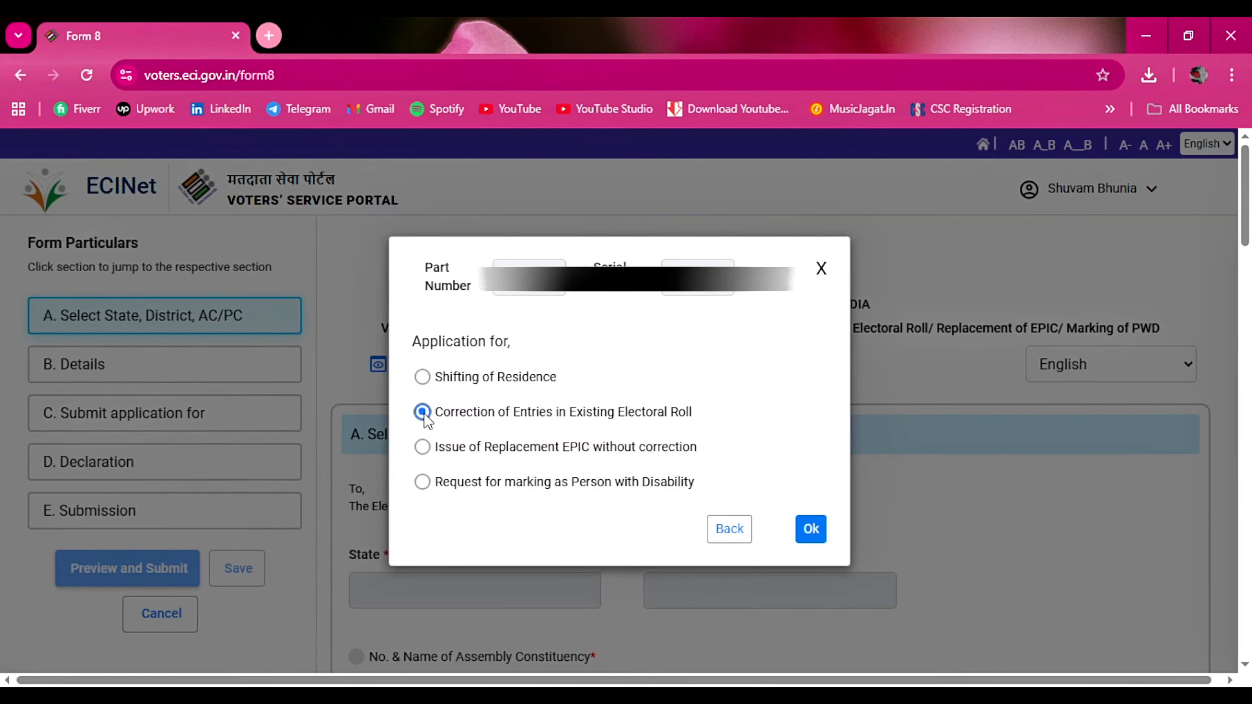
click(825, 536)
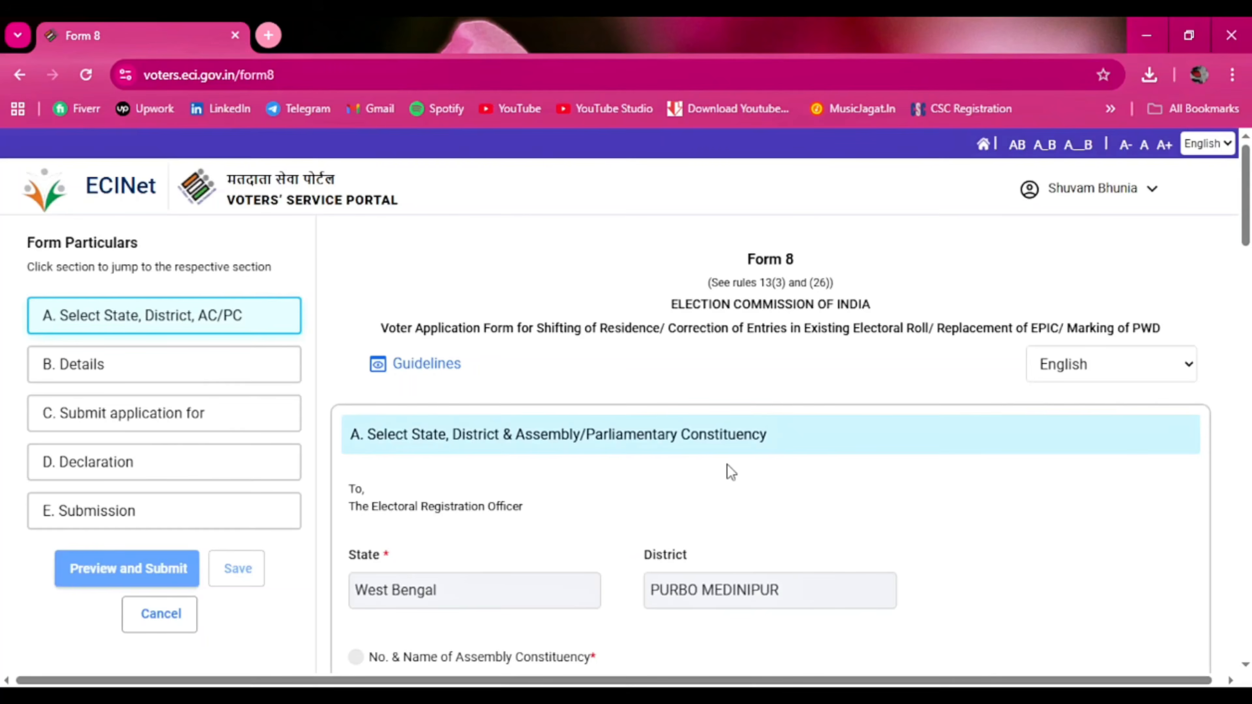
scroll(727, 473, down, 6)
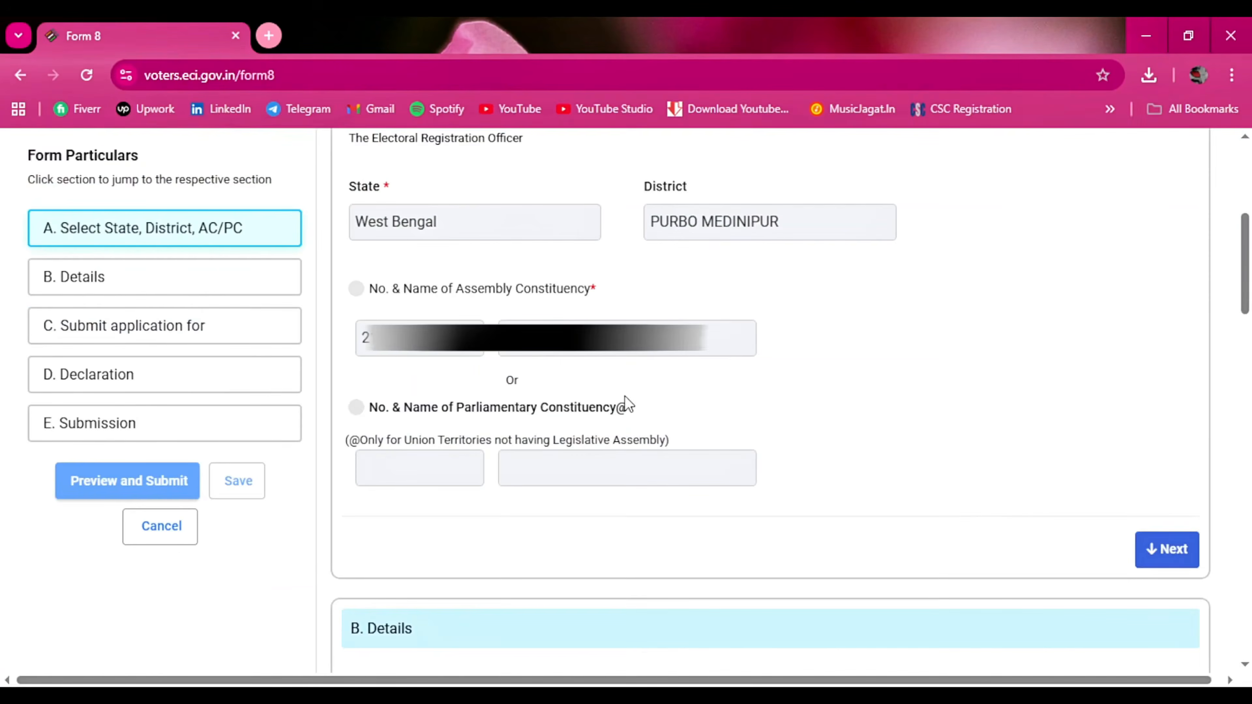
click(1166, 549)
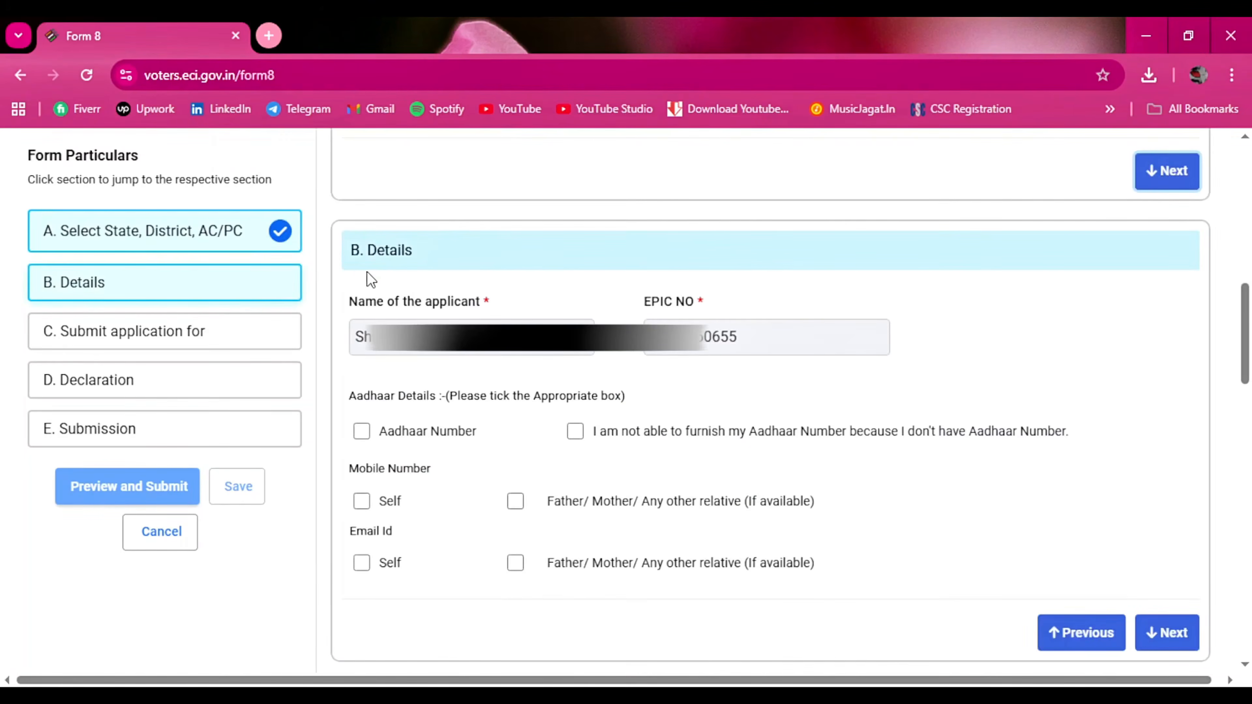
Step: Select the Aadhaar Number option in the Details section and enter the applicant's Aadhaar number
click(363, 432)
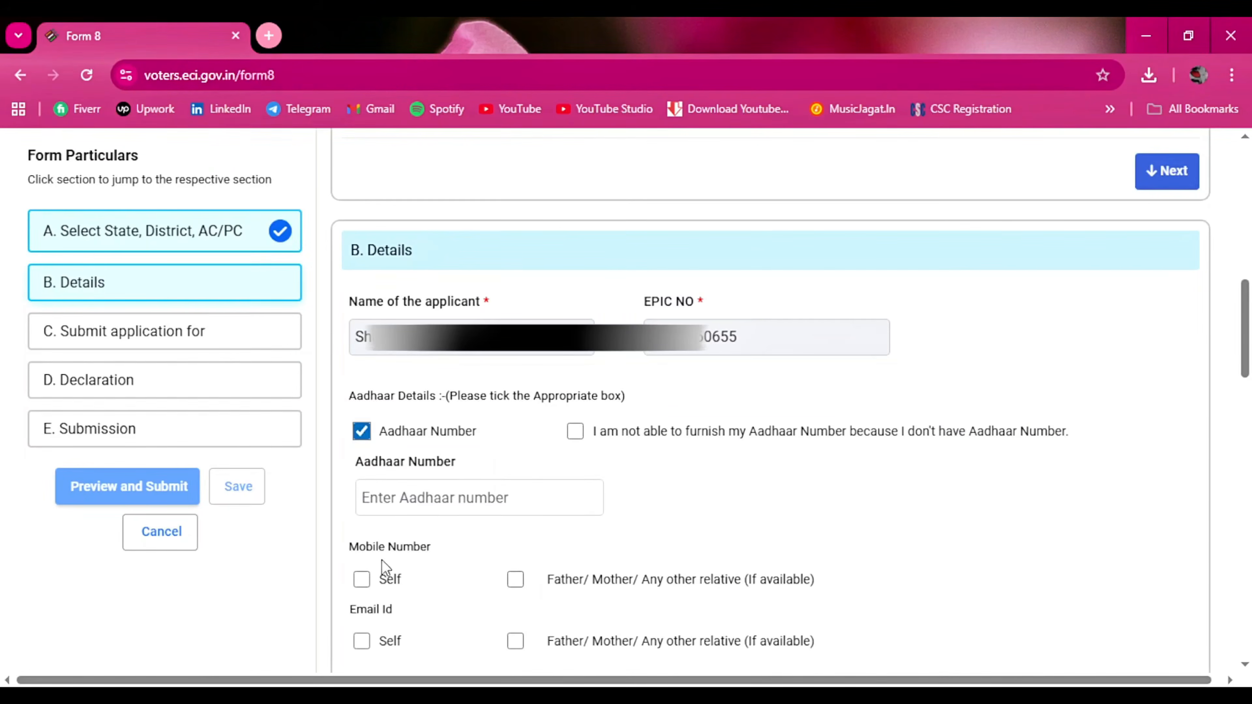
click(400, 508)
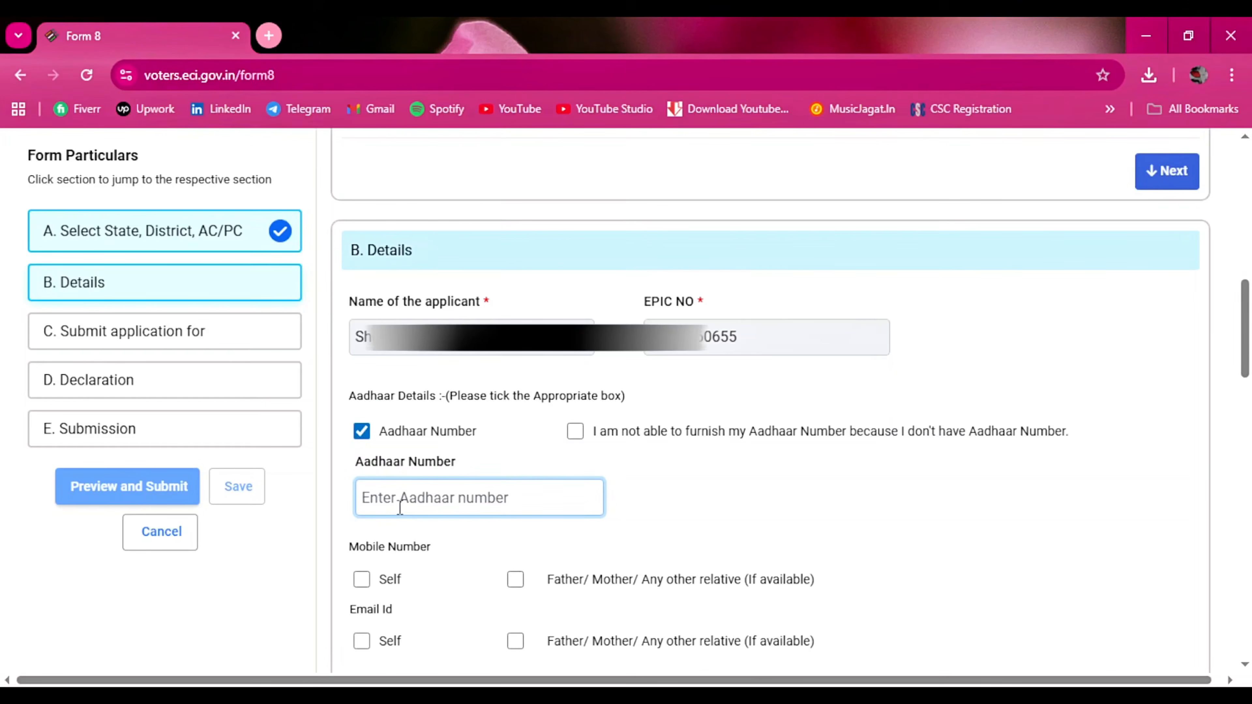
key(ctrl+v)
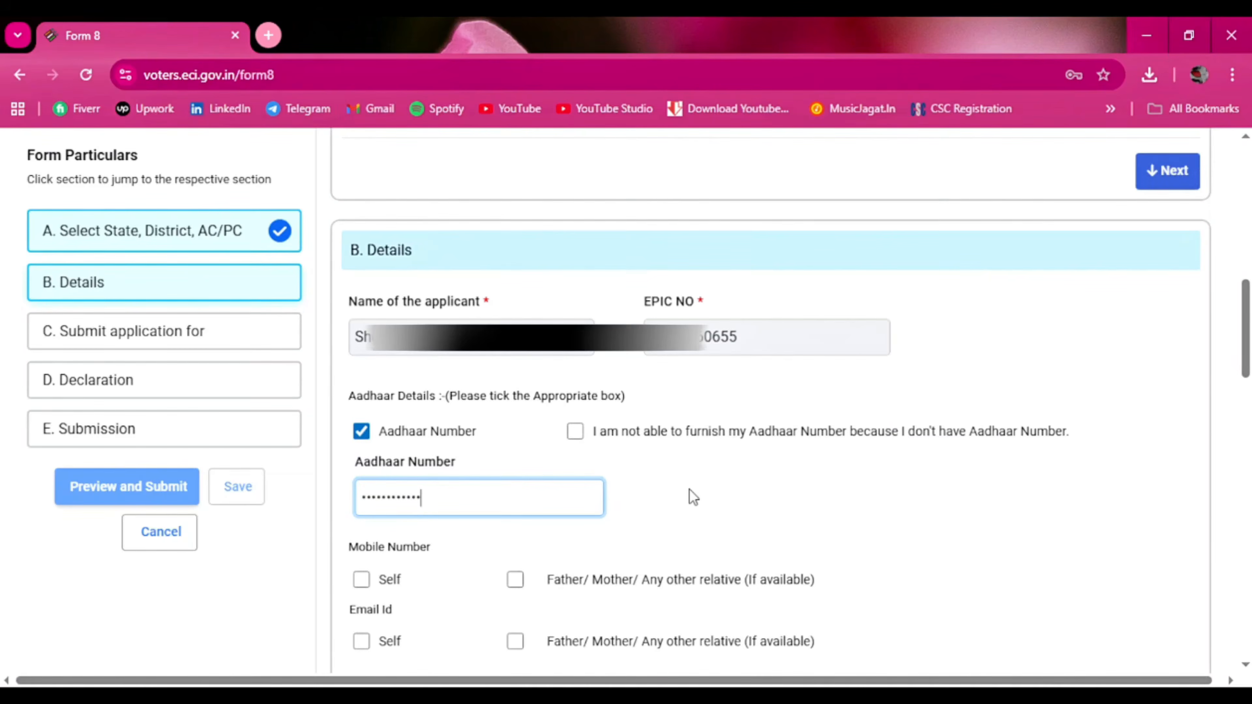
Step: Mark the mobile number as Self, enter the applicant's mobile number and complete the Details section
scroll(693, 498, down, 3)
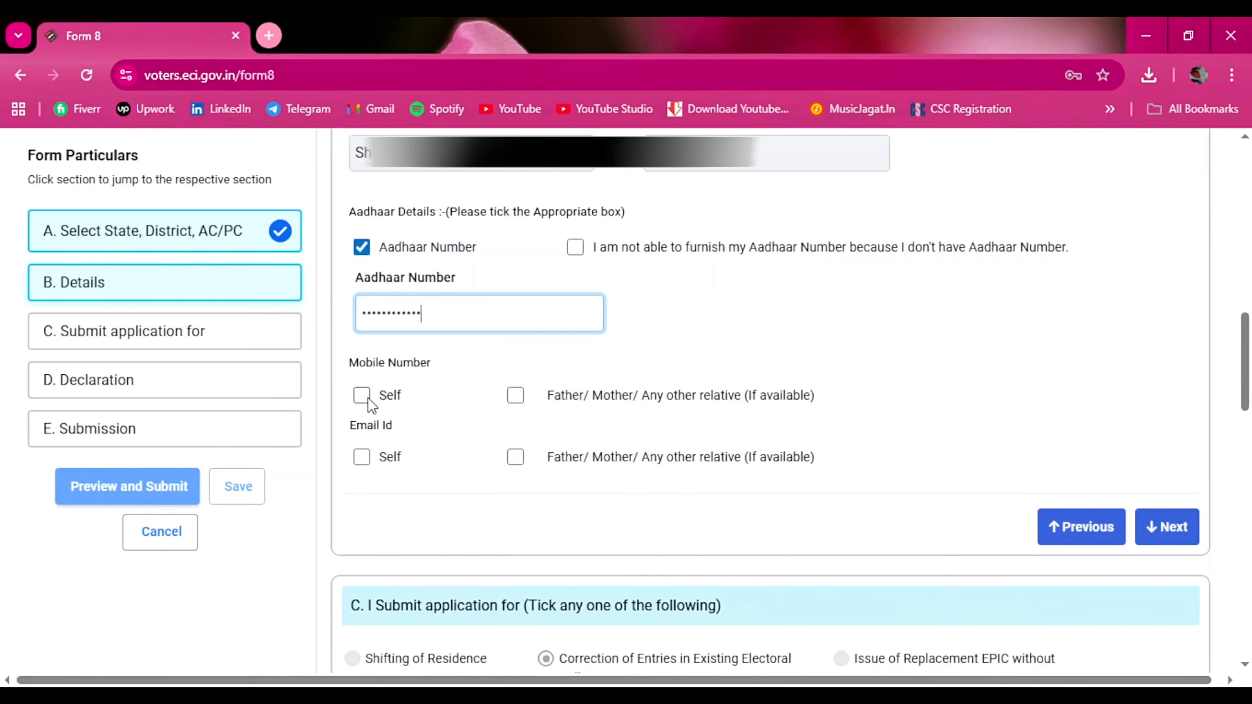
click(362, 395)
click(465, 468)
key(ctrl+v)
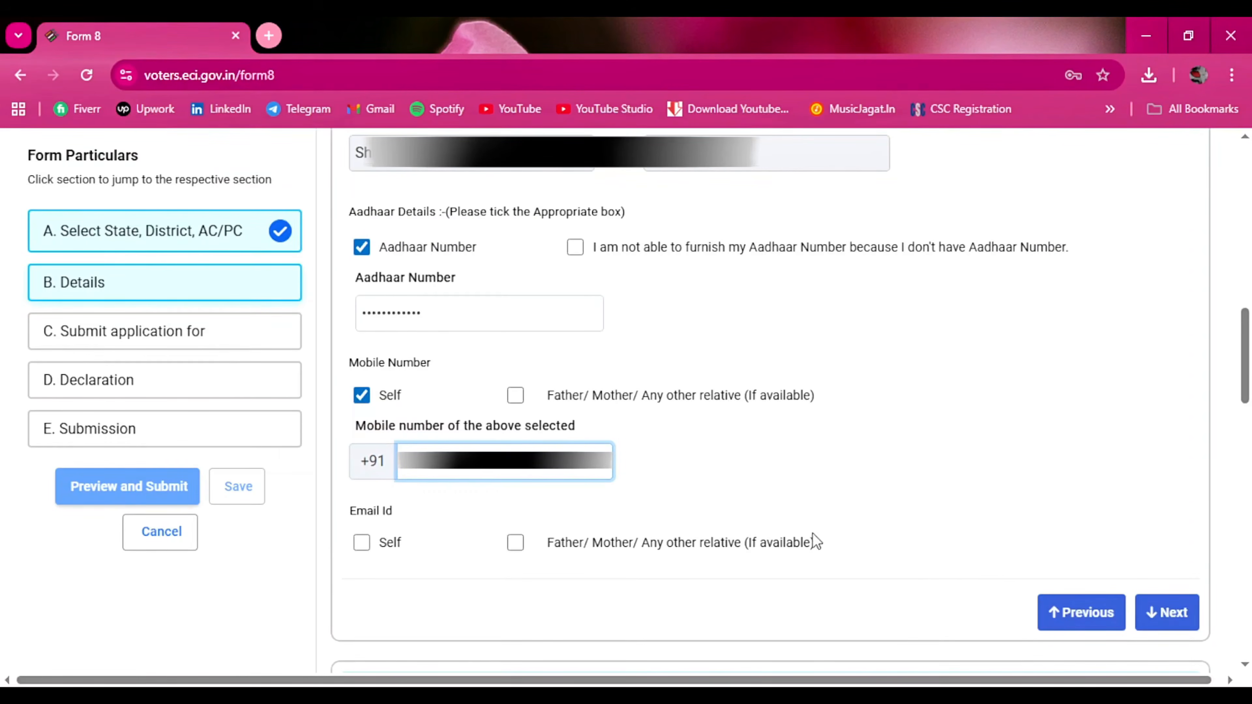
click(1163, 613)
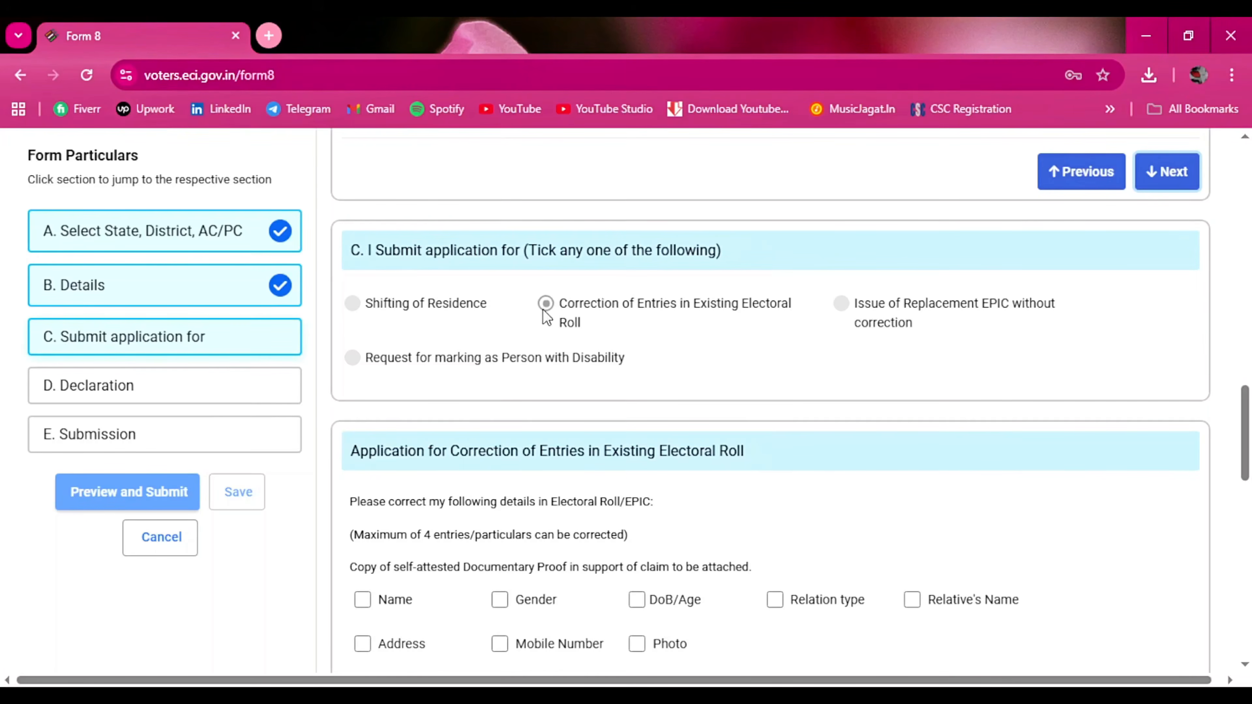
Step: Select Photo as the entry to correct, upload 9999.jpg as the photograph and save its crop
scroll(813, 425, down, 5)
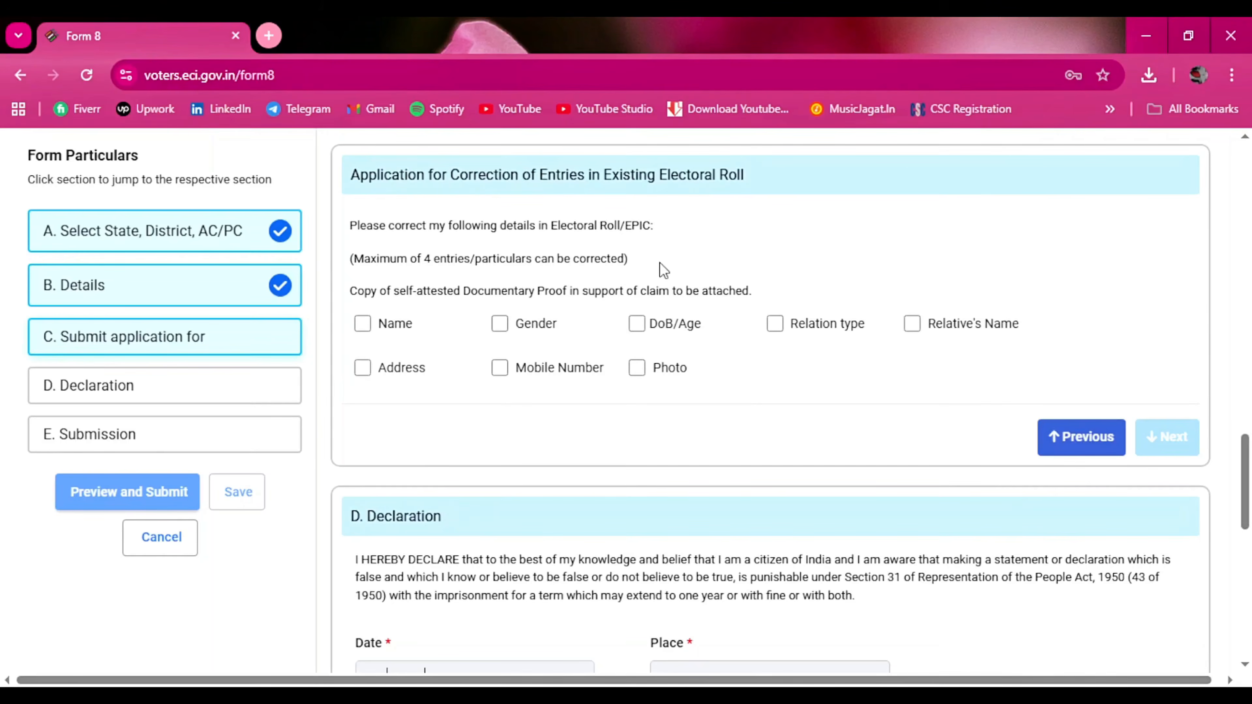
click(637, 368)
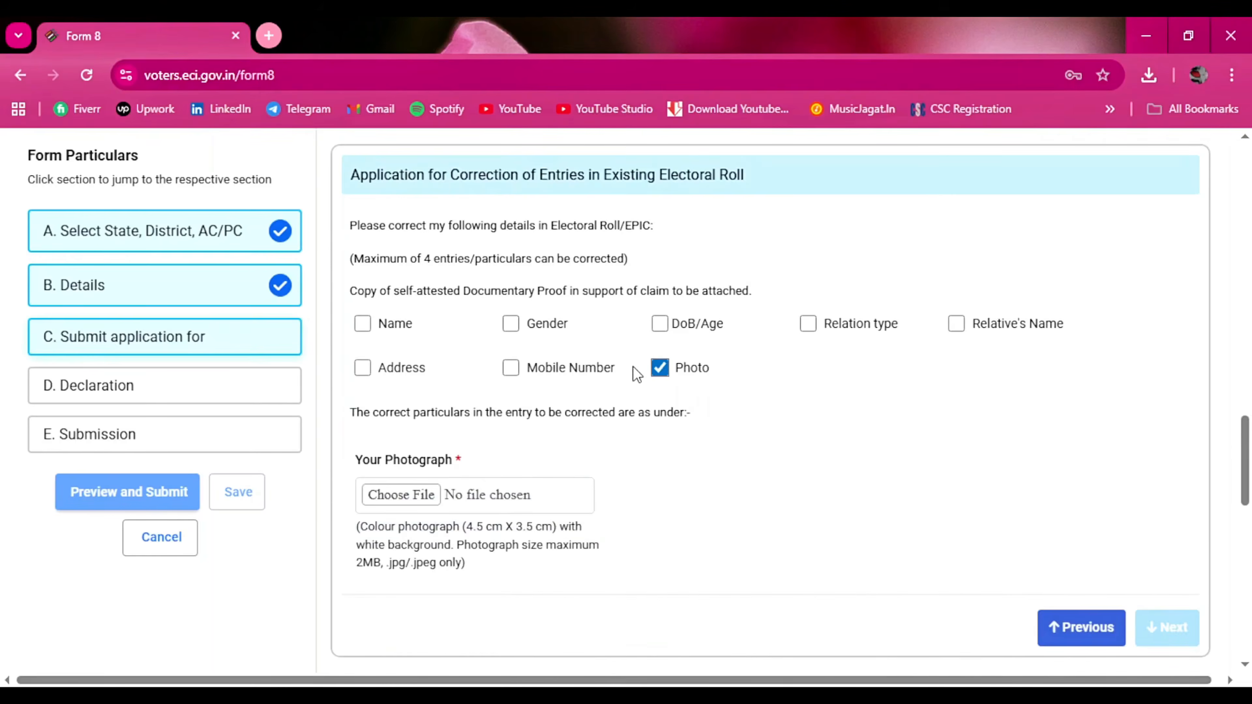
scroll(784, 397, down, 4)
scroll(366, 412, up, 2)
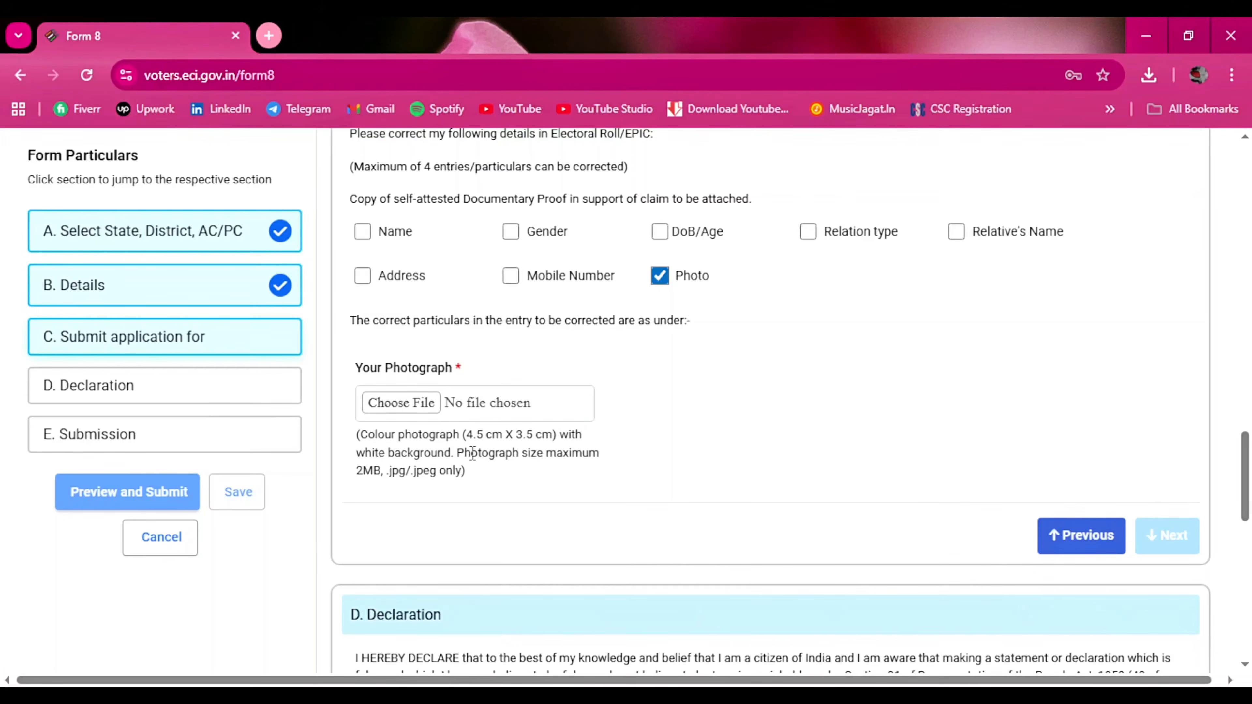
click(401, 412)
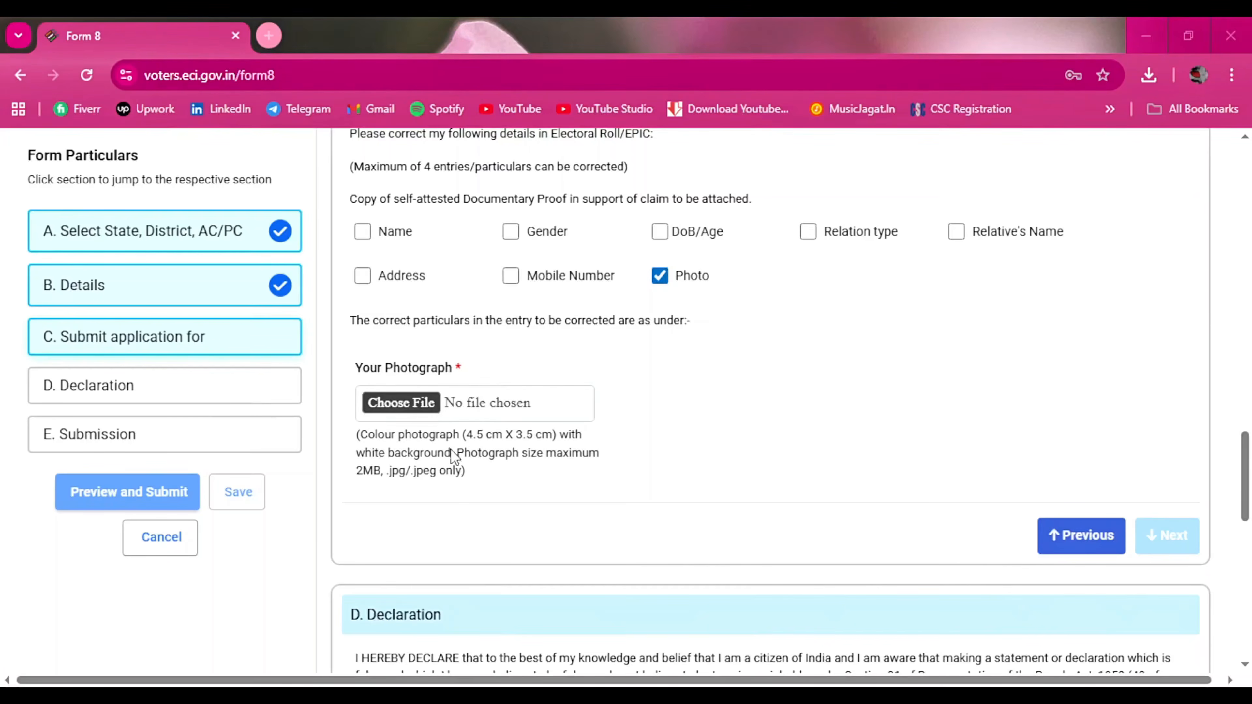
double_click(477, 436)
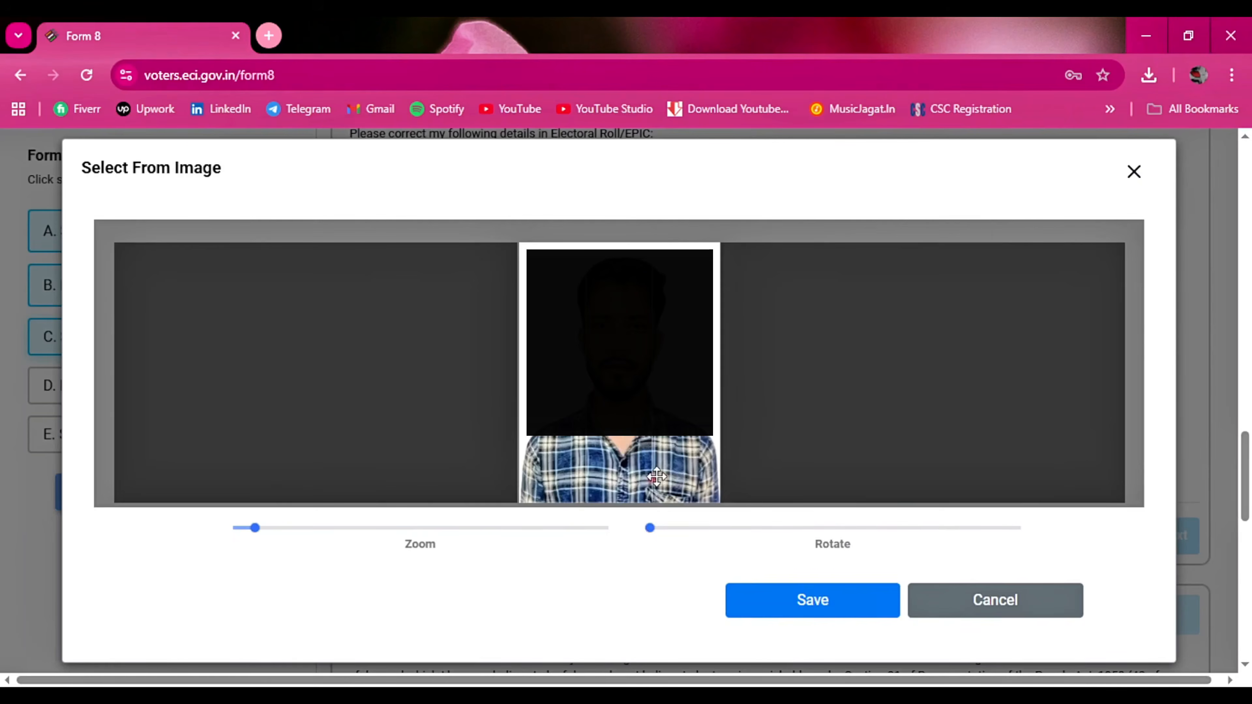
click(809, 612)
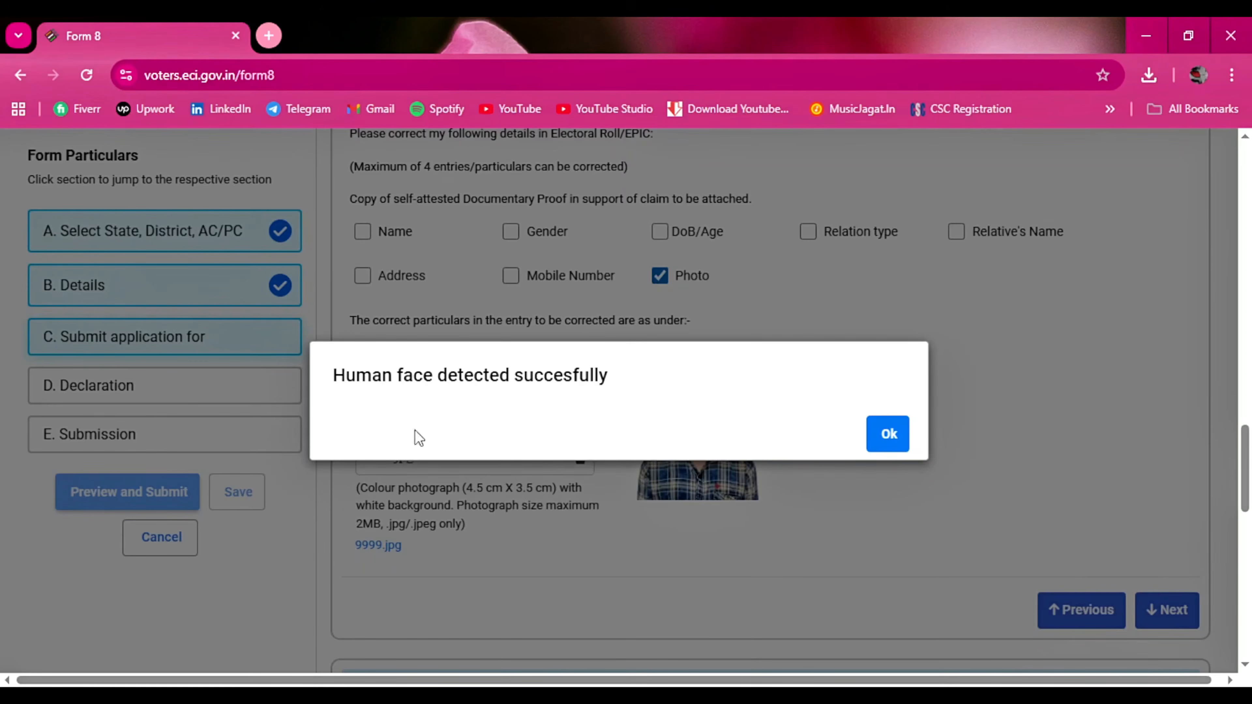
click(895, 441)
Step: Continue to the Declaration section and enter purba medinipur as the place
scroll(1085, 419, down, 5)
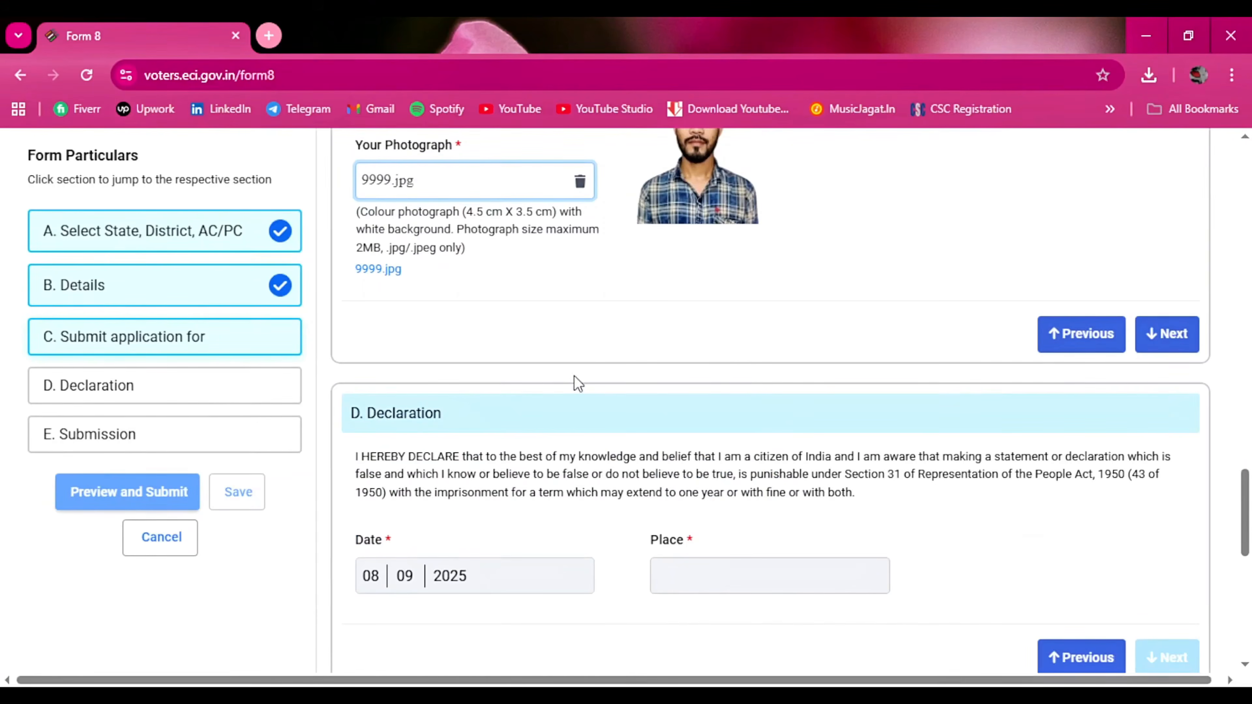
scroll(490, 434, down, 1)
scroll(394, 310, up, 2)
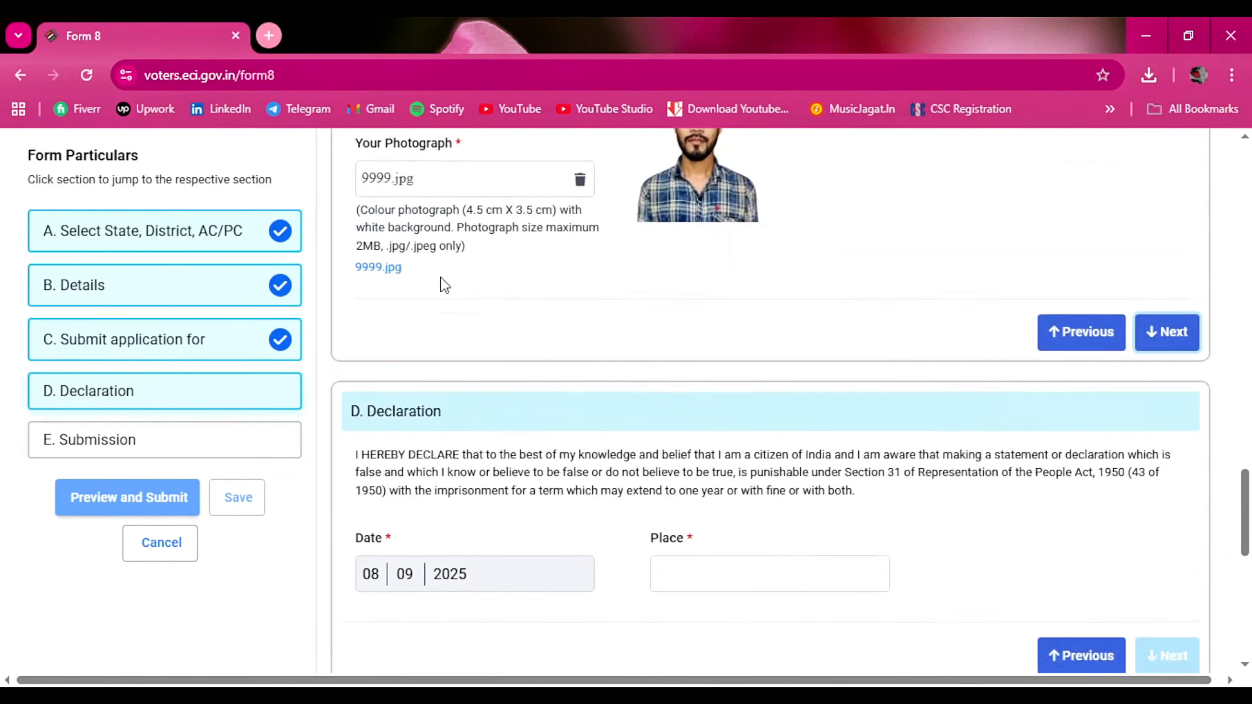
scroll(439, 283, down, 3)
click(713, 321)
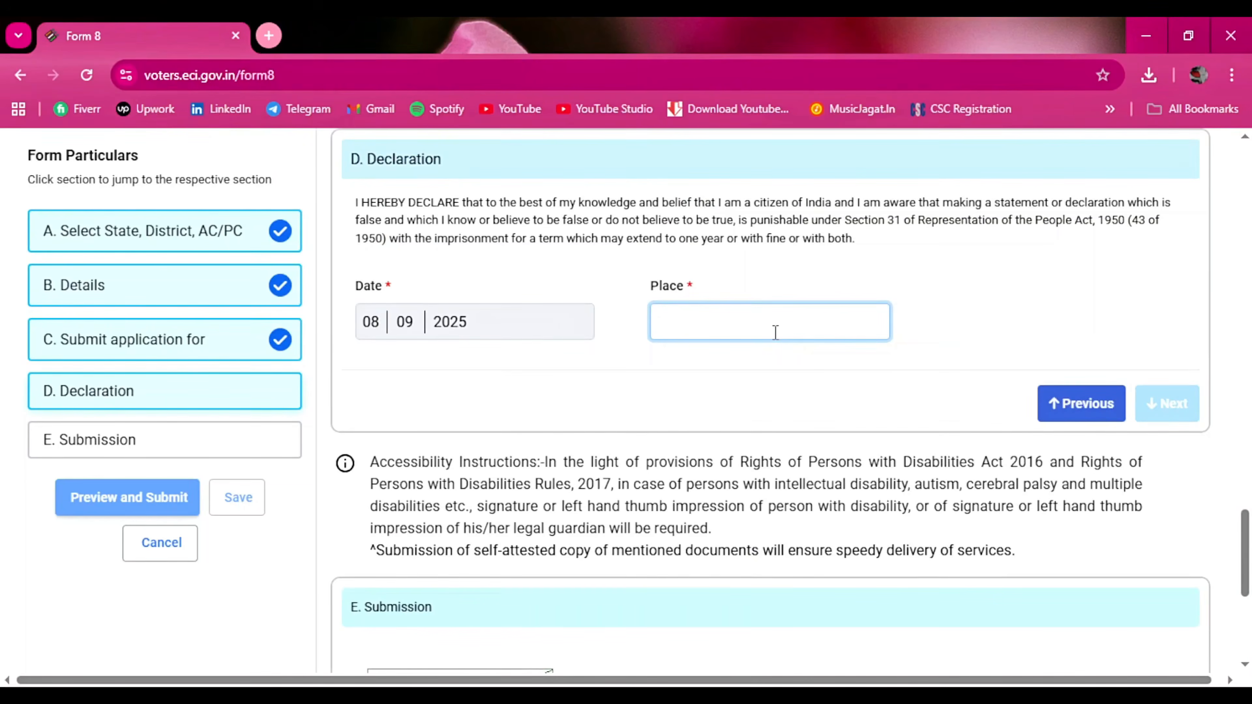
text(purba medinipur)
Step: Continue to the Submission section, enter the captcha and preview the completed Form 8
click(1164, 404)
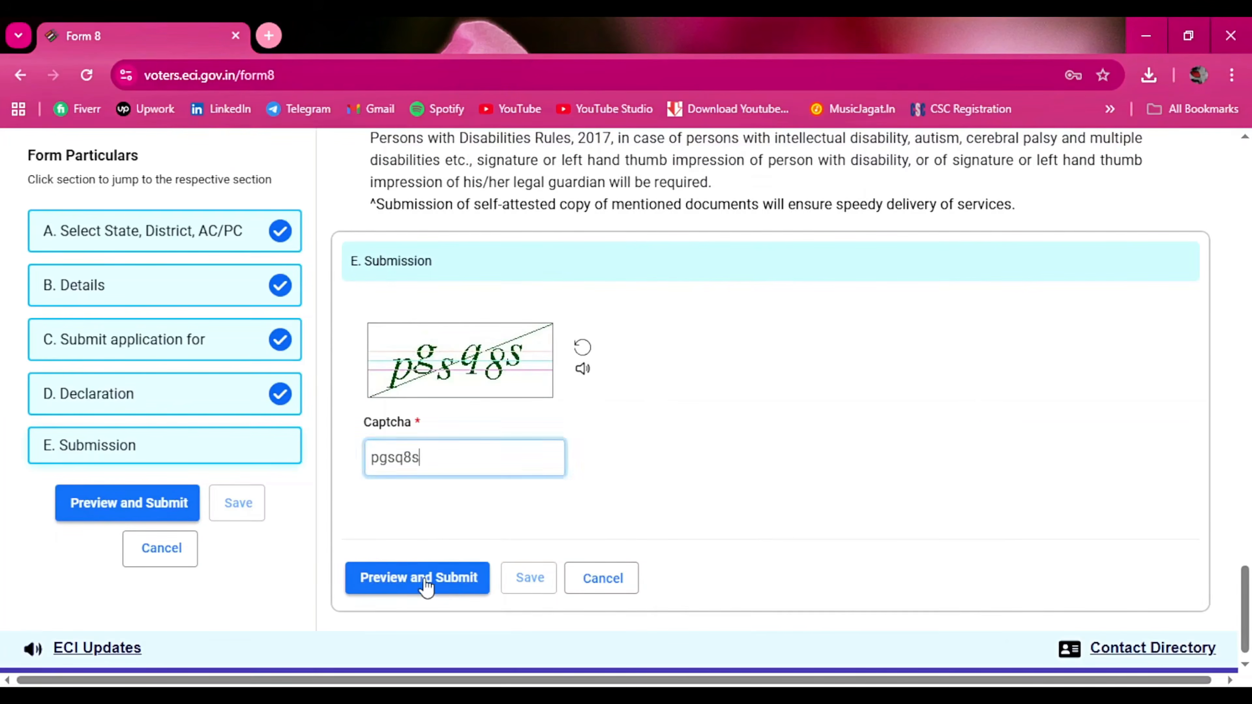
click(425, 585)
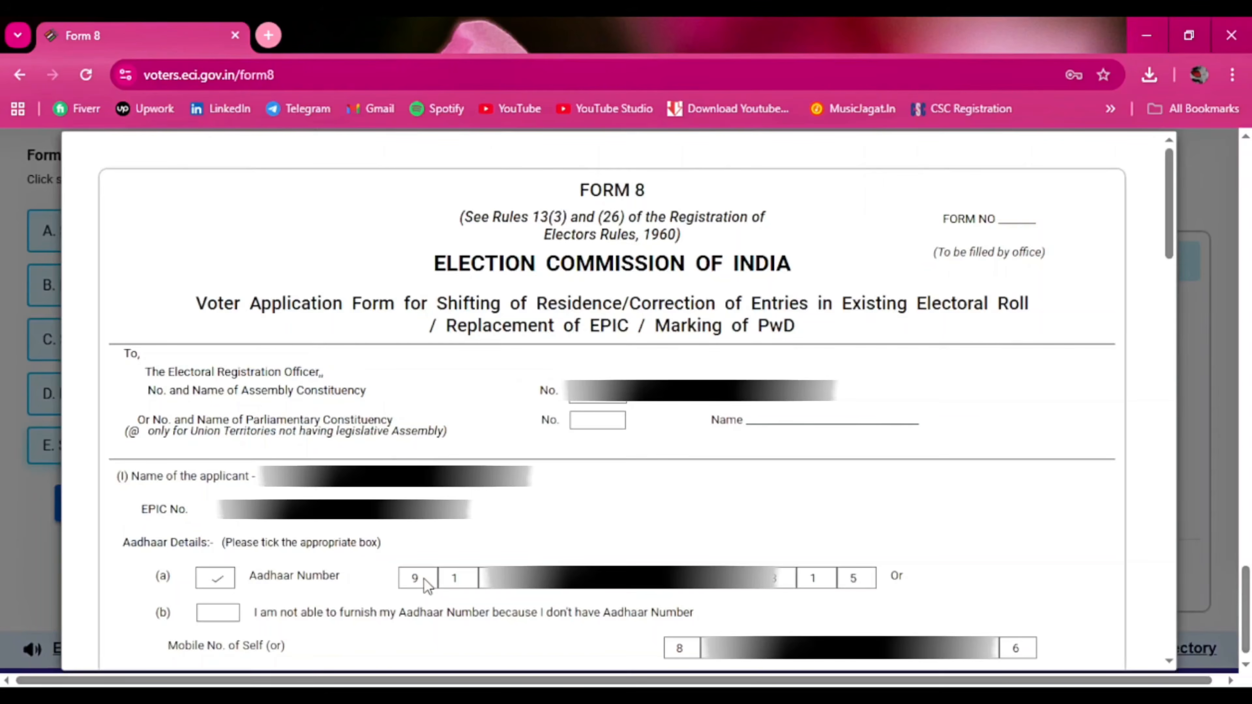
Step: Return to the portal homepage and open the Track Application Status service
key(alt+Left)
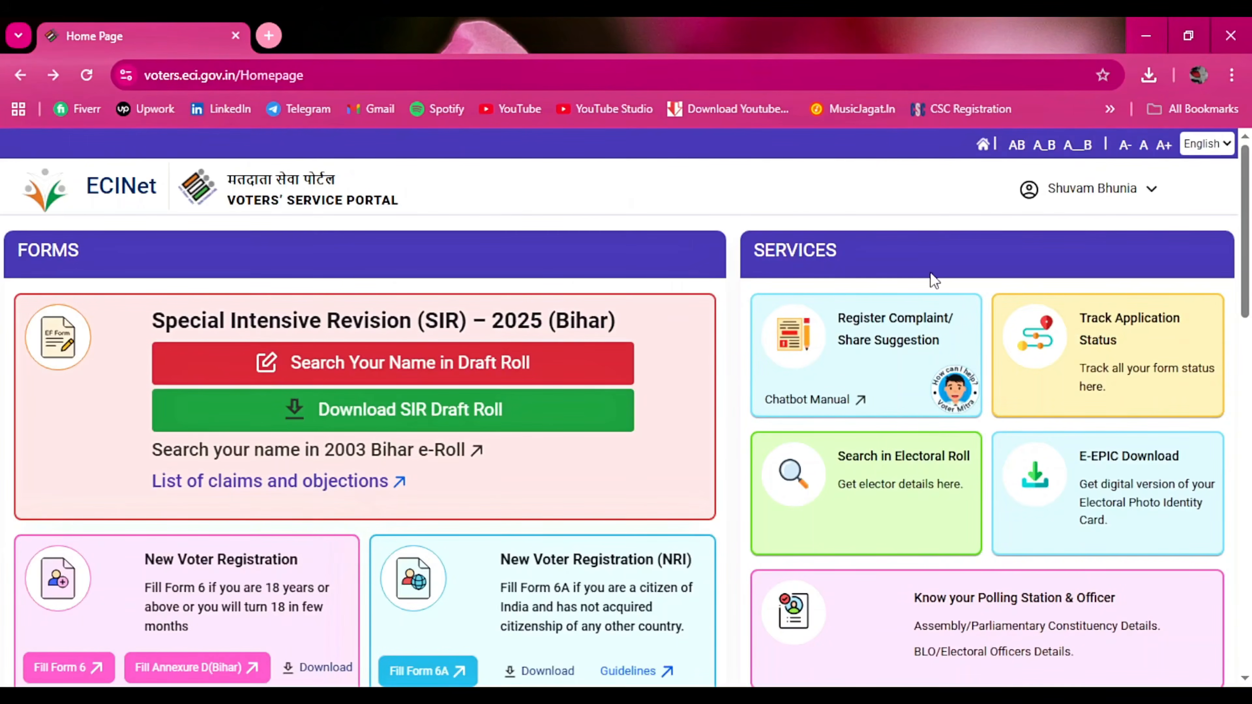
click(1103, 356)
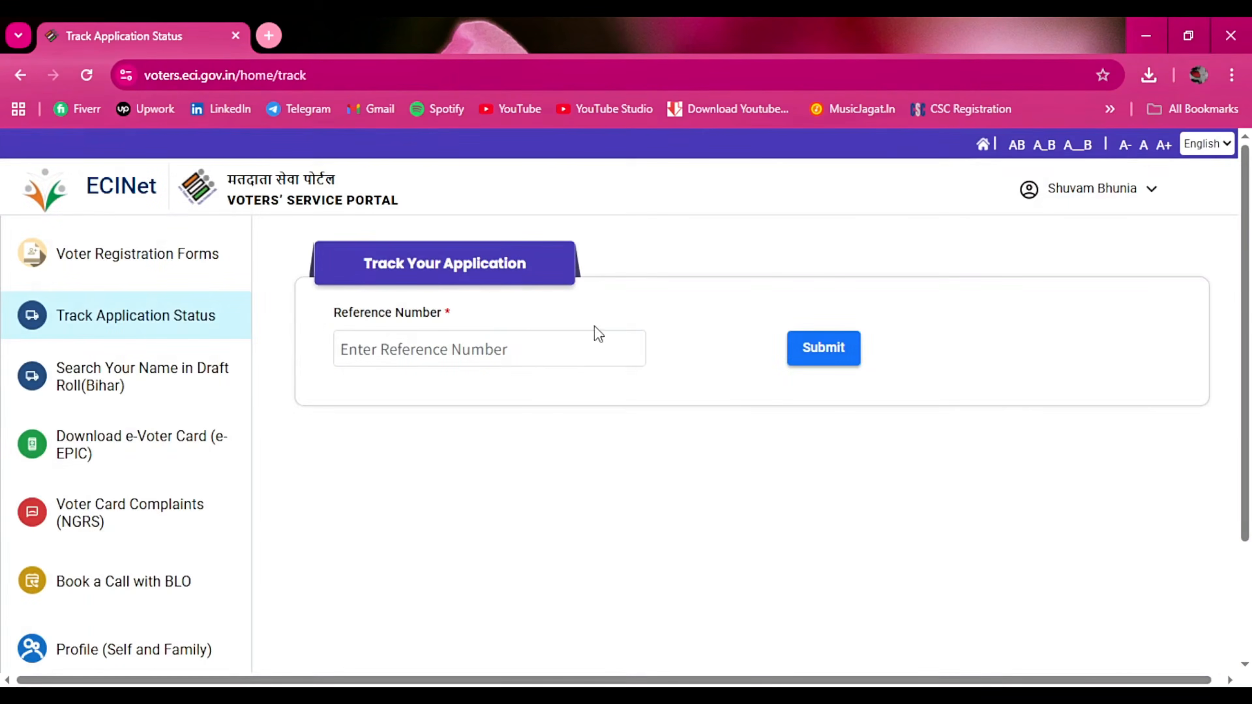
Step: Look up the application by its reference number and expand its status details
click(466, 359)
key(ctrl+v)
key(ctrl+a)
key(ctrl+v)
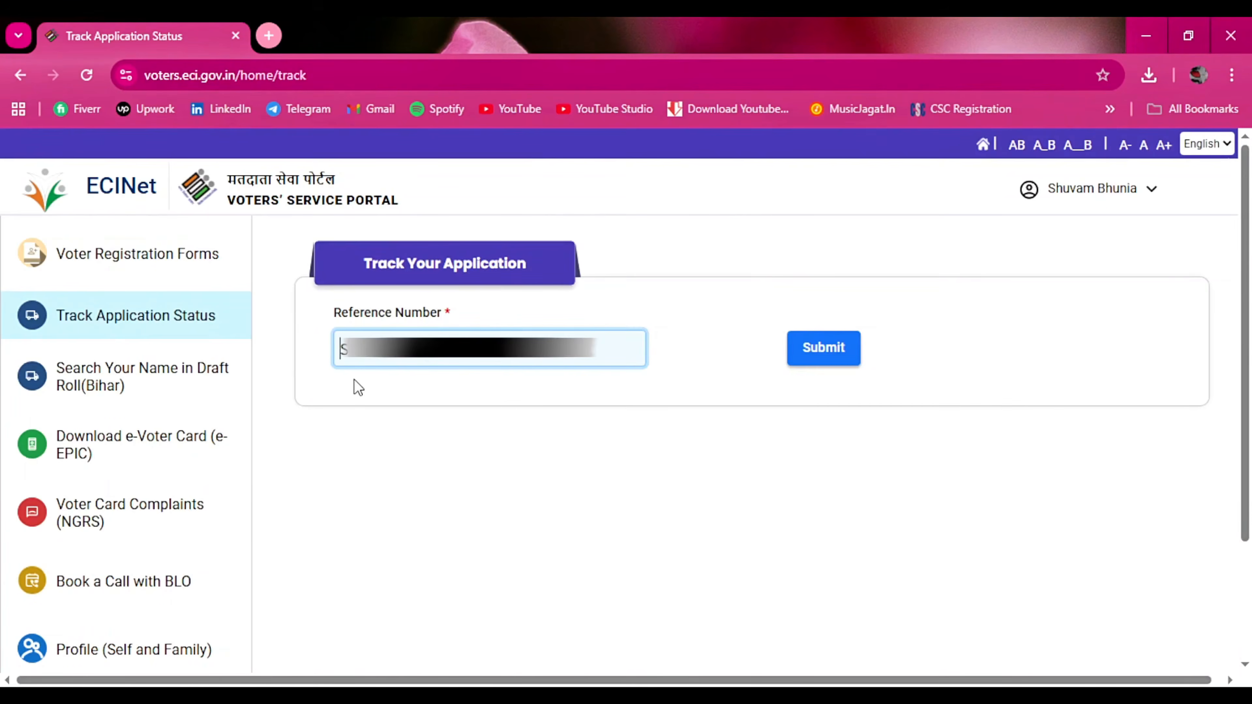
click(824, 351)
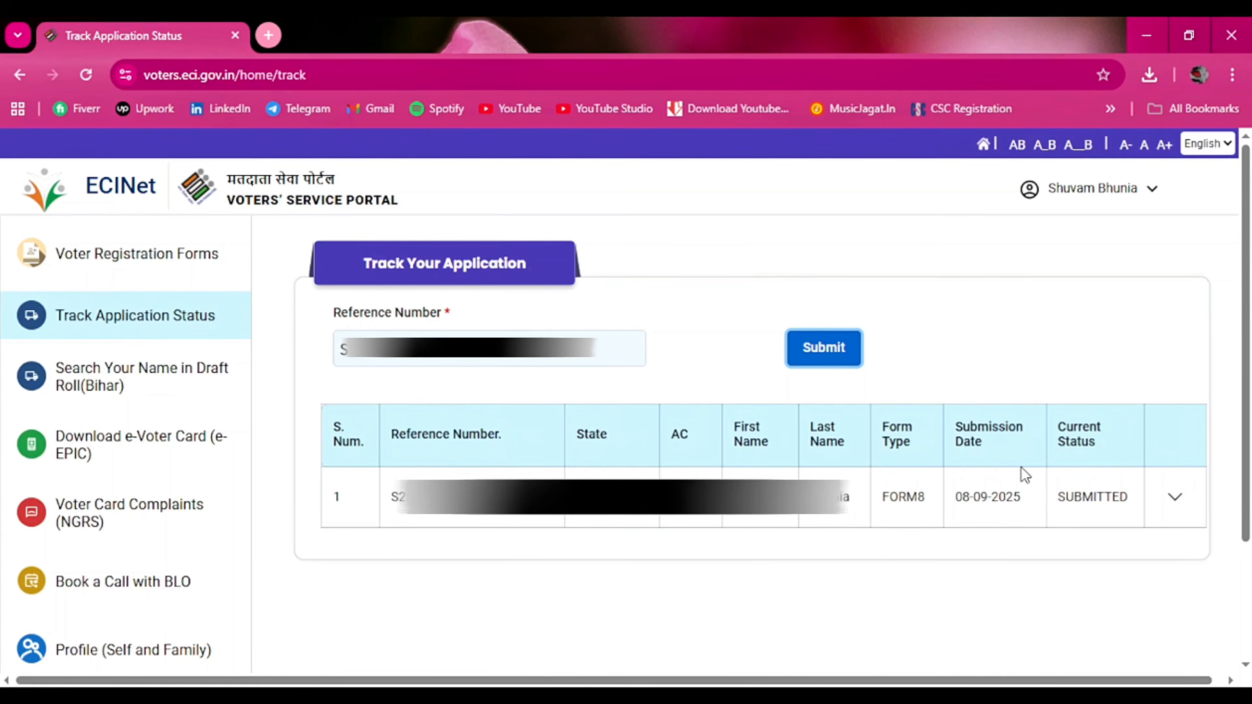
scroll(1021, 467, down, 2)
click(1191, 411)
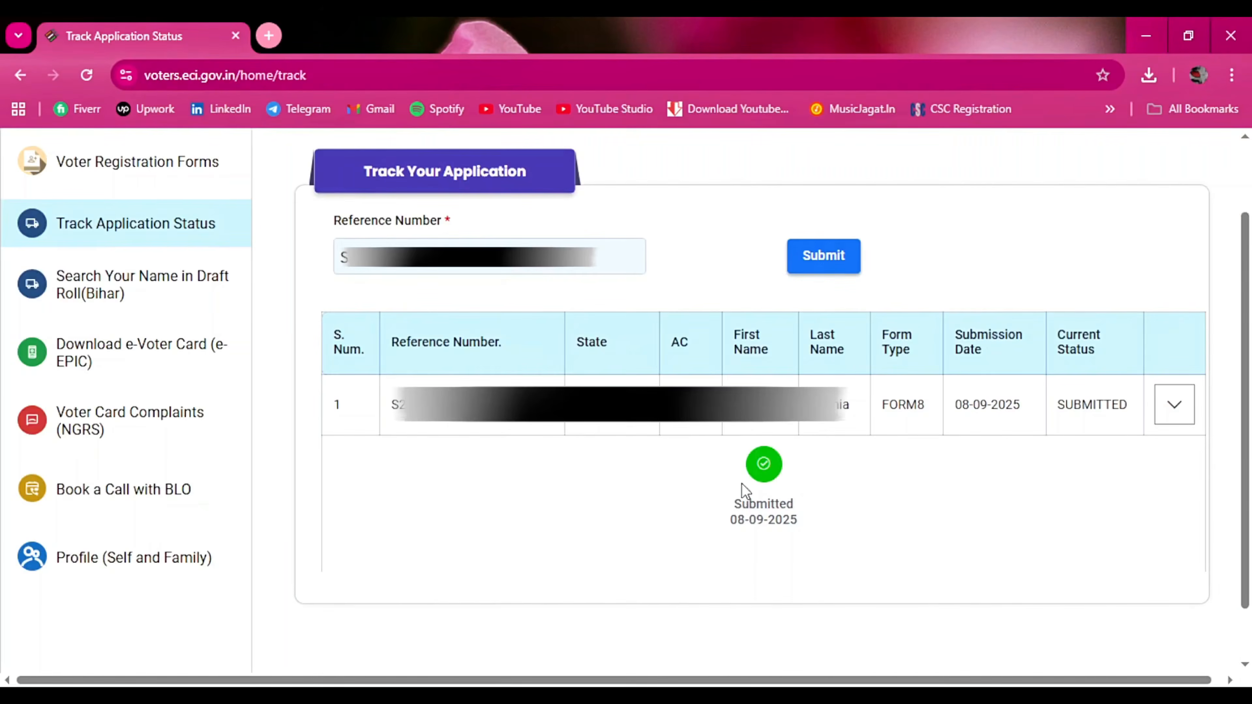